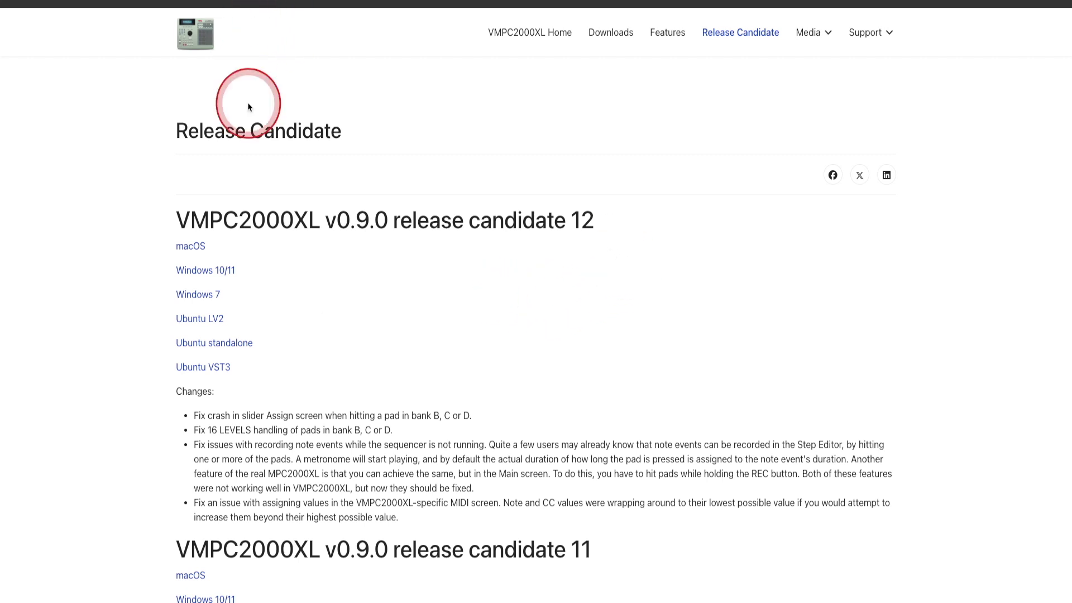
Download the macOS build of VMPC2000XL release candidate 12.
{"action": "left_click", "coordinate": [198, 251]}
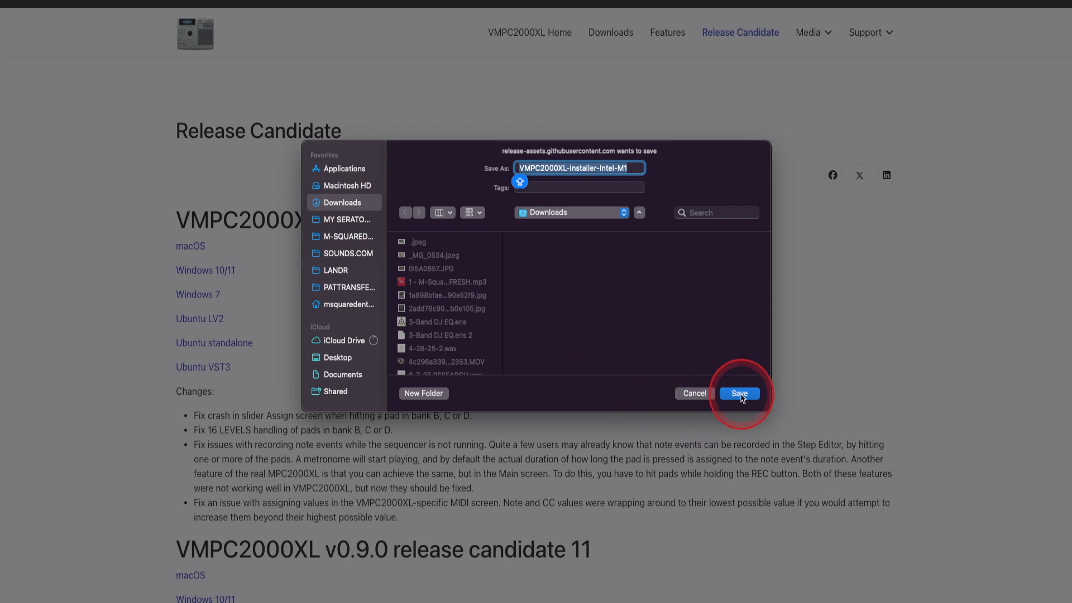
Save the VMPC2000XL-Installer-Intel-M1 installer to Downloads and open the finished download.
{"action": "left_click", "coordinate": [740, 394]}
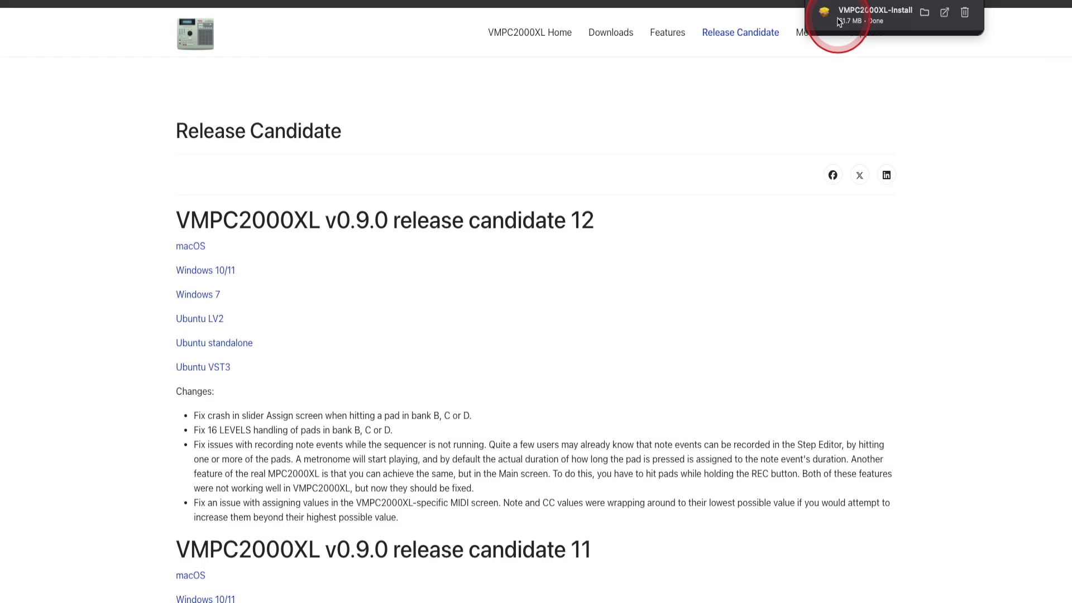
{"action": "left_click", "coordinate": [838, 23]}
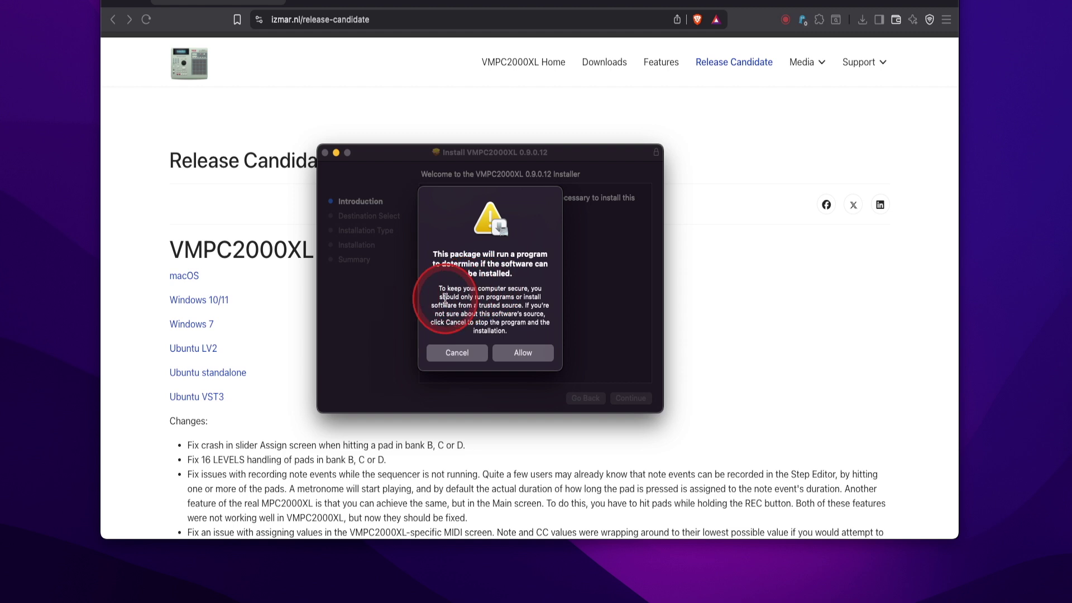
Allow the compatibility check, install VMPC2000XL 0.9.0.12 onto Macintosh HD, and close the installer.
{"action": "left_click", "coordinate": [522, 354]}
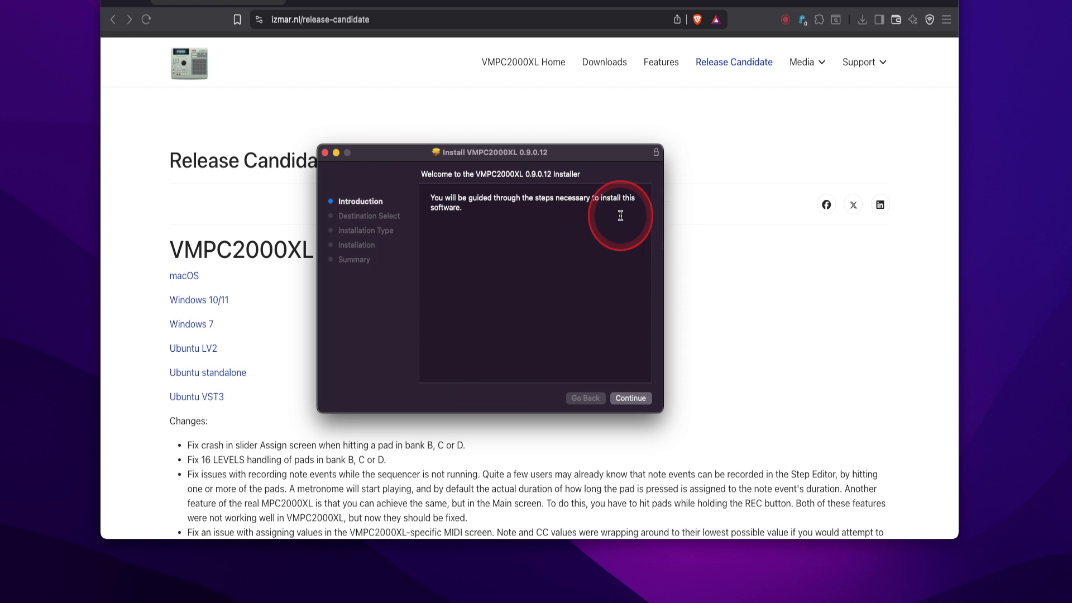
{"action": "left_click", "coordinate": [631, 399]}
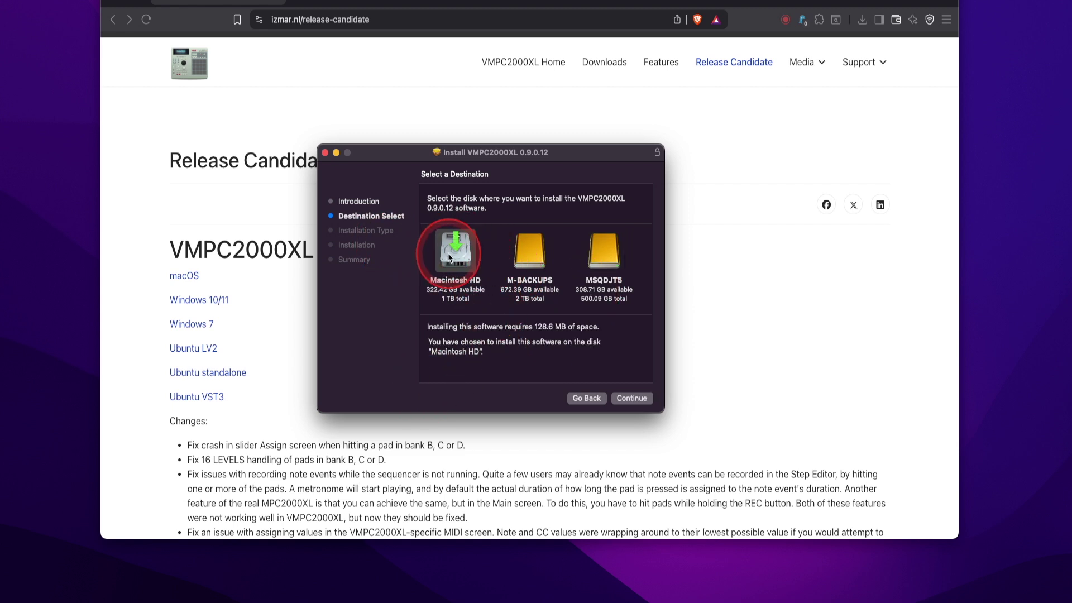
{"action": "left_click", "coordinate": [630, 398]}
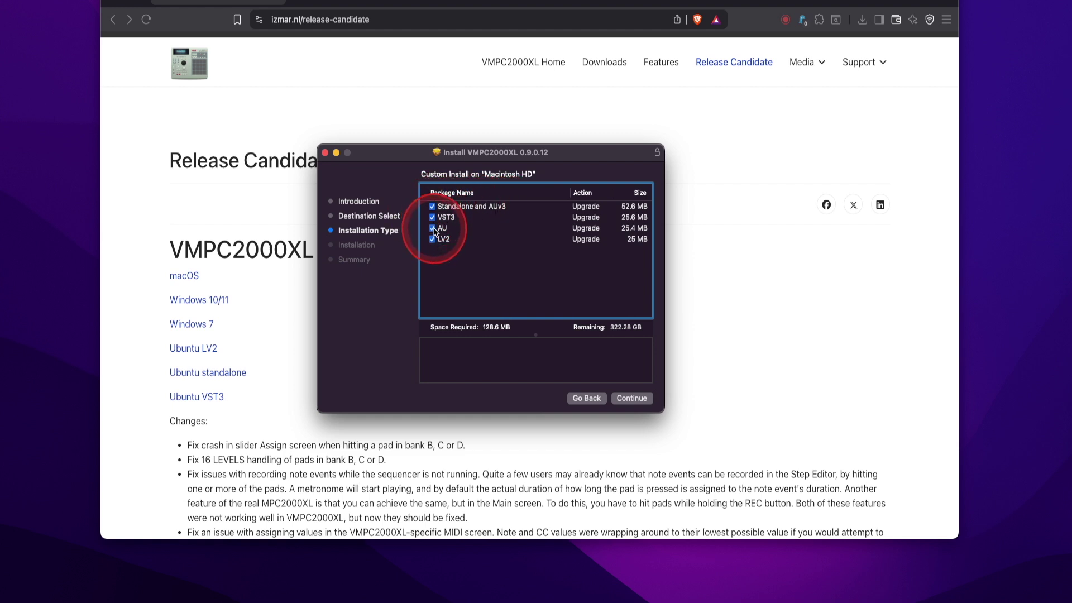
{"action": "left_click", "coordinate": [632, 398]}
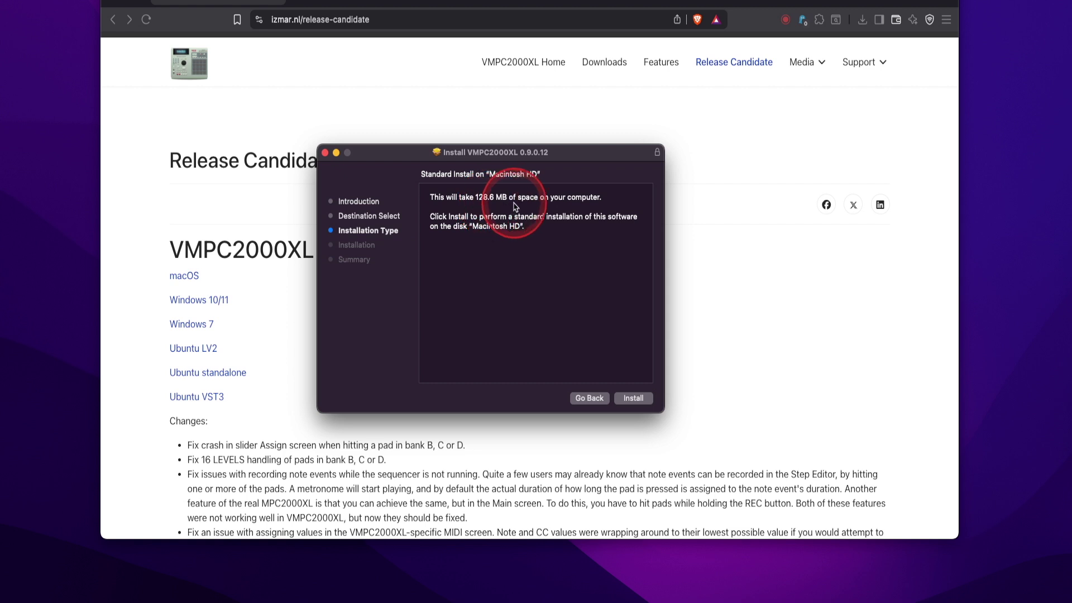
{"action": "left_click", "coordinate": [631, 399]}
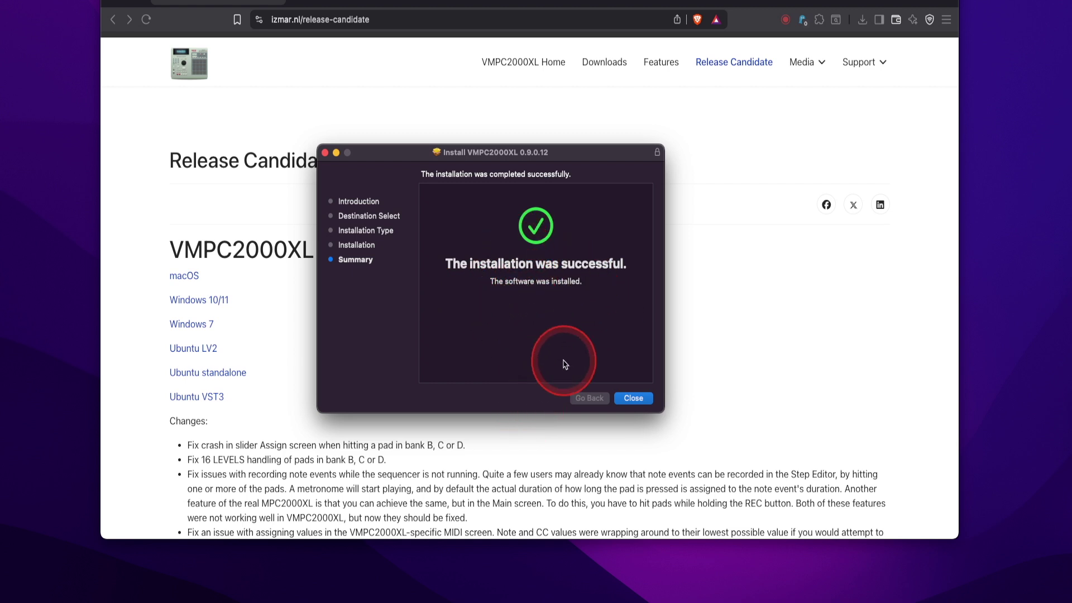
{"action": "left_click", "coordinate": [636, 397]}
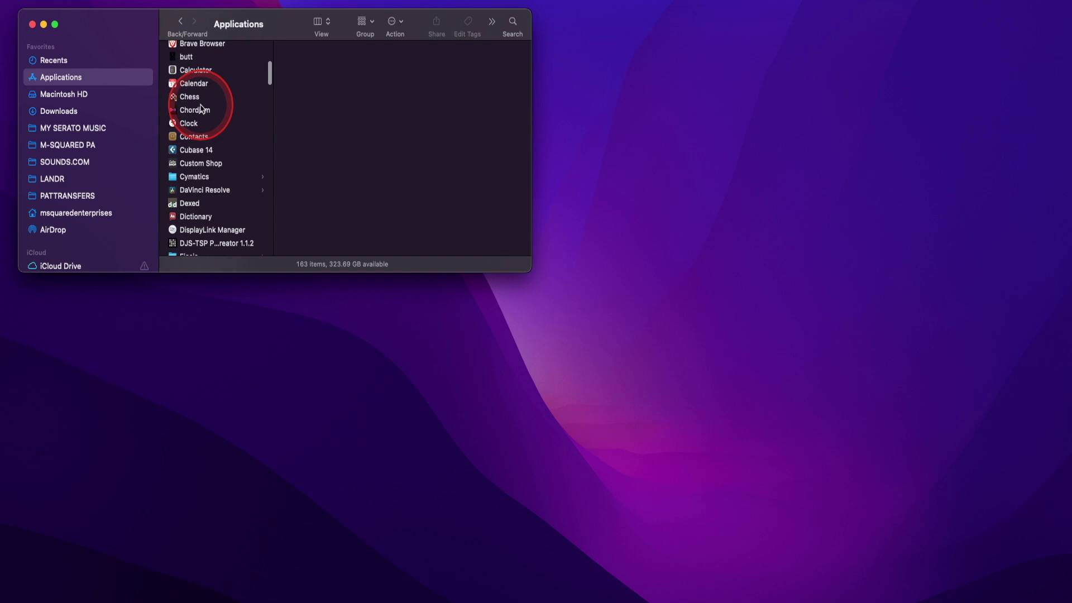
{"action": "scroll", "coordinate": [200, 108], "scroll_direction": "down", "scroll_amount": 20}
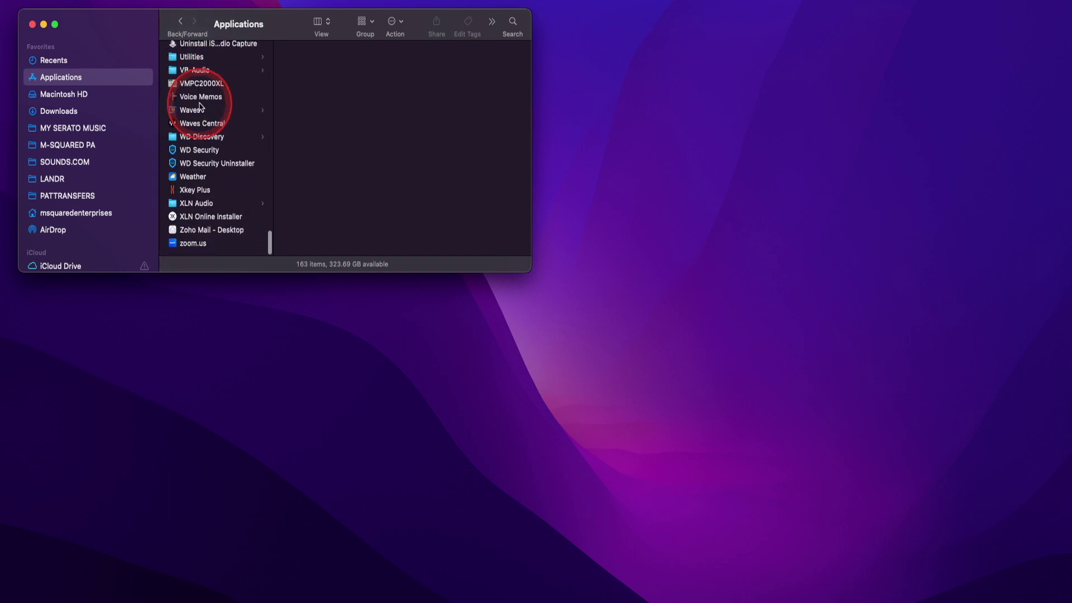
Launch VMPC2000XL from the Applications folder.
{"action": "left_click", "coordinate": [207, 87]}
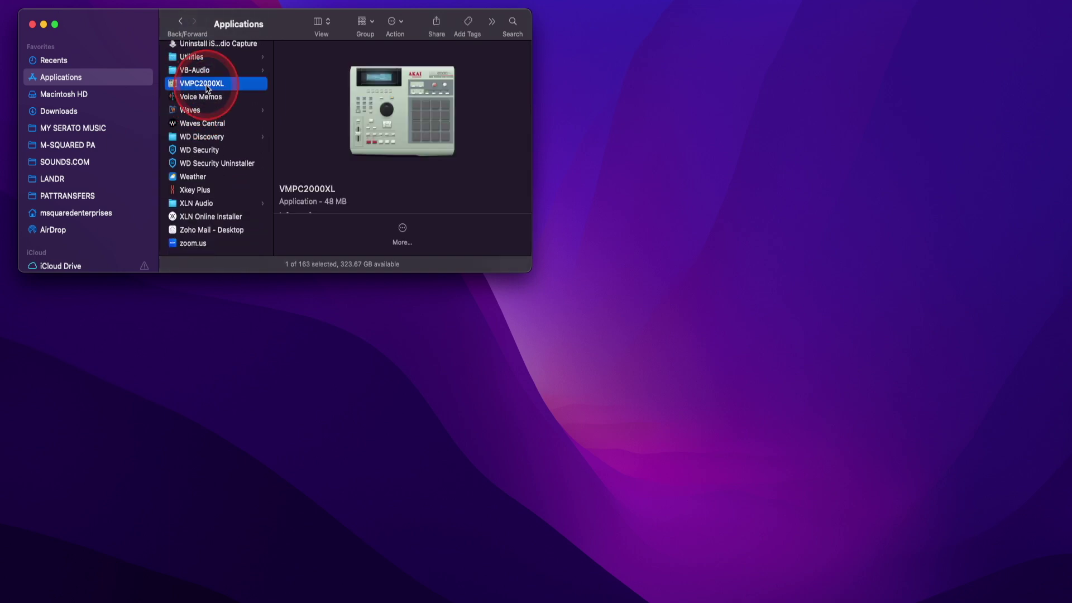
{"action": "double_click", "coordinate": [207, 87]}
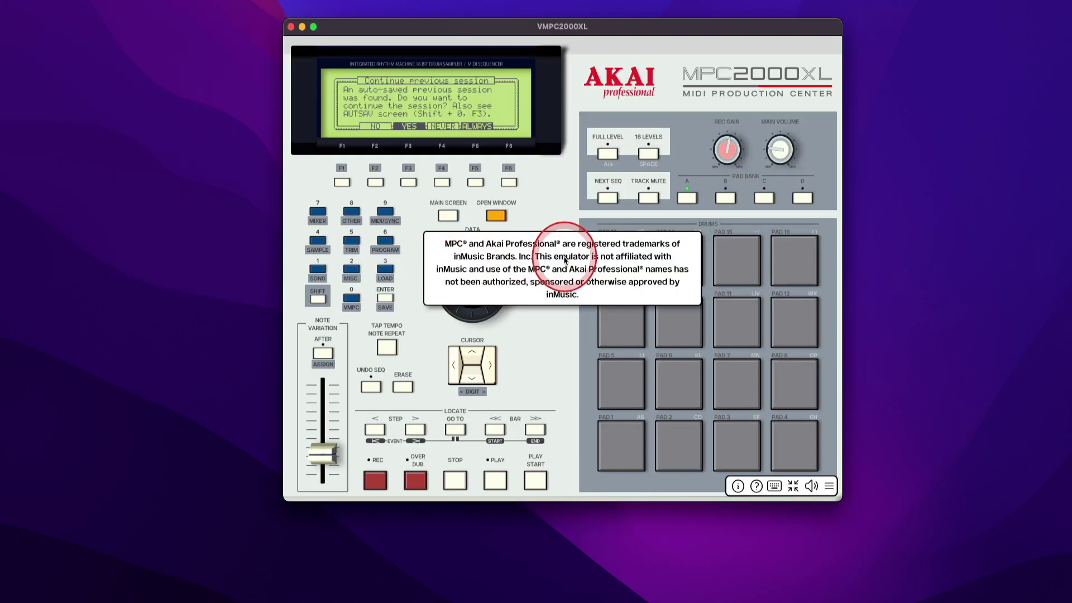
Dismiss the disclaimer, continue the saved session, accept controller MIDI mapping, and play PAD 1.
{"action": "left_click", "coordinate": [549, 269]}
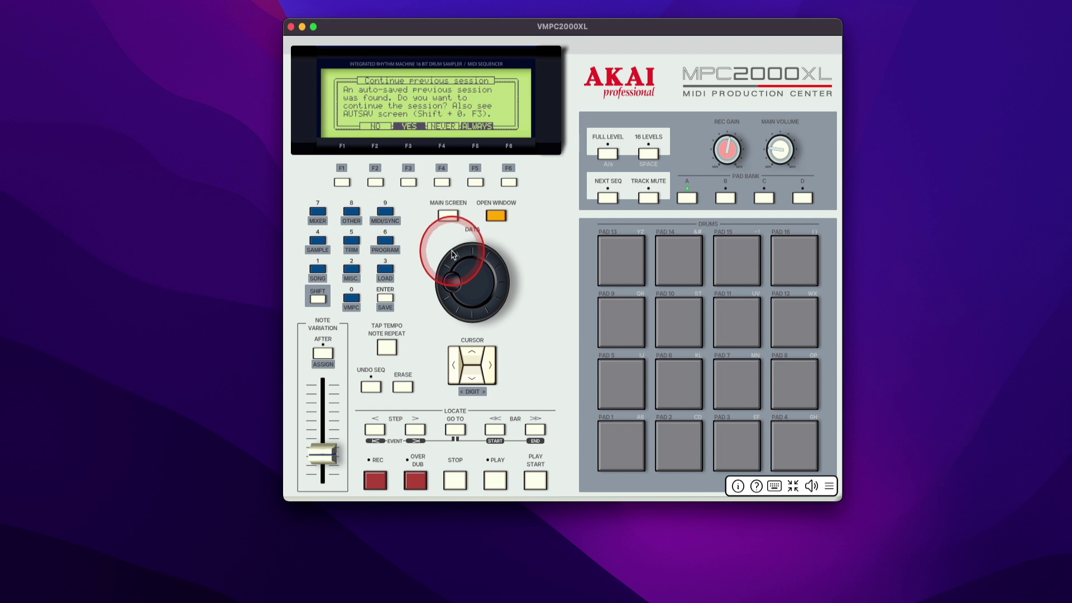
{"action": "left_click", "coordinate": [375, 184]}
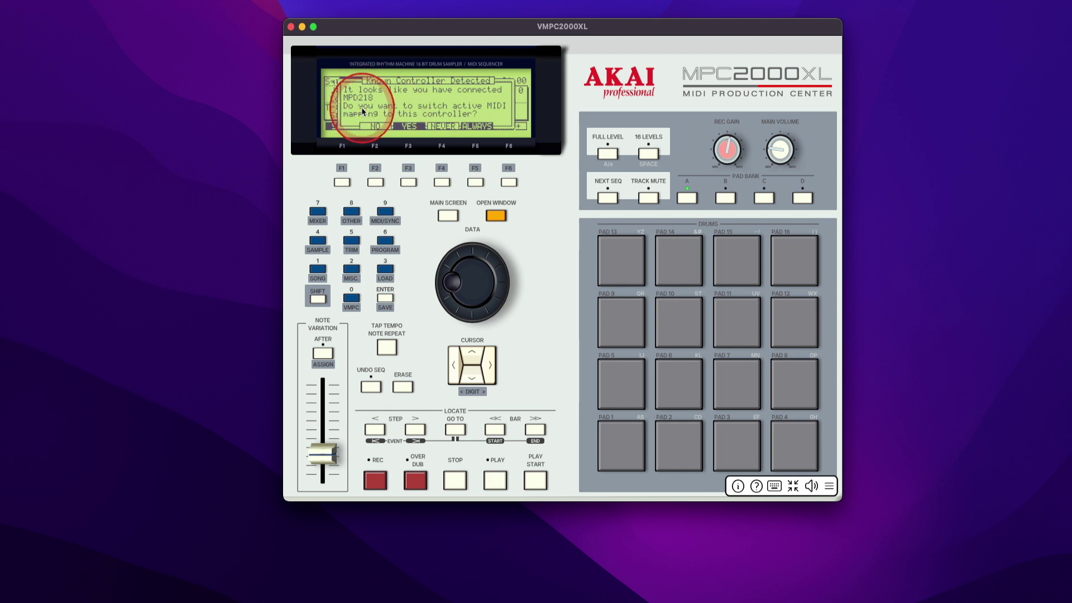
{"action": "left_click", "coordinate": [408, 178]}
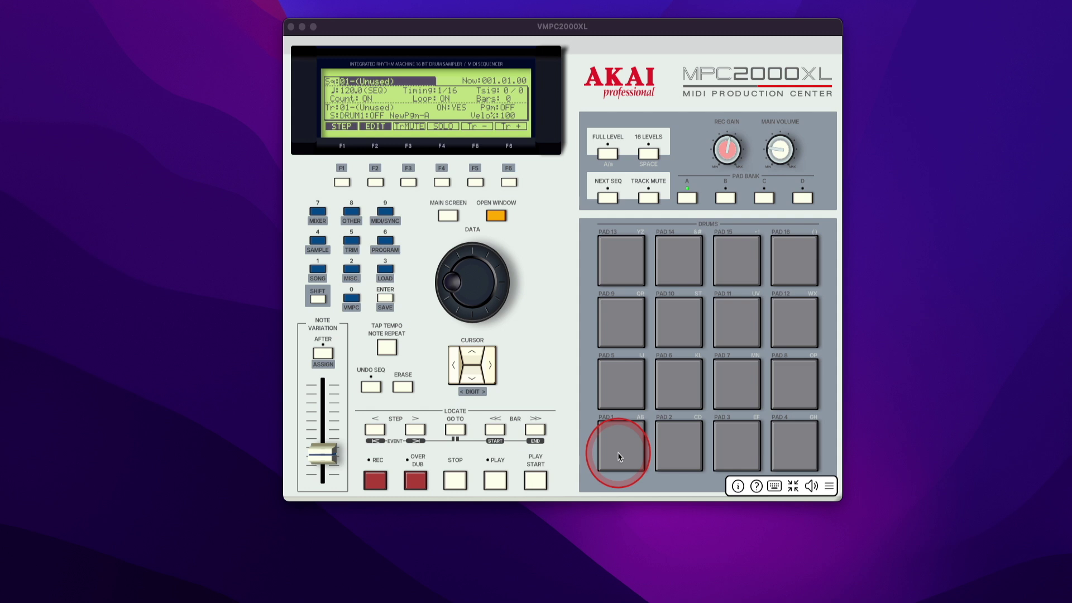
{"action": "left_click", "coordinate": [618, 457]}
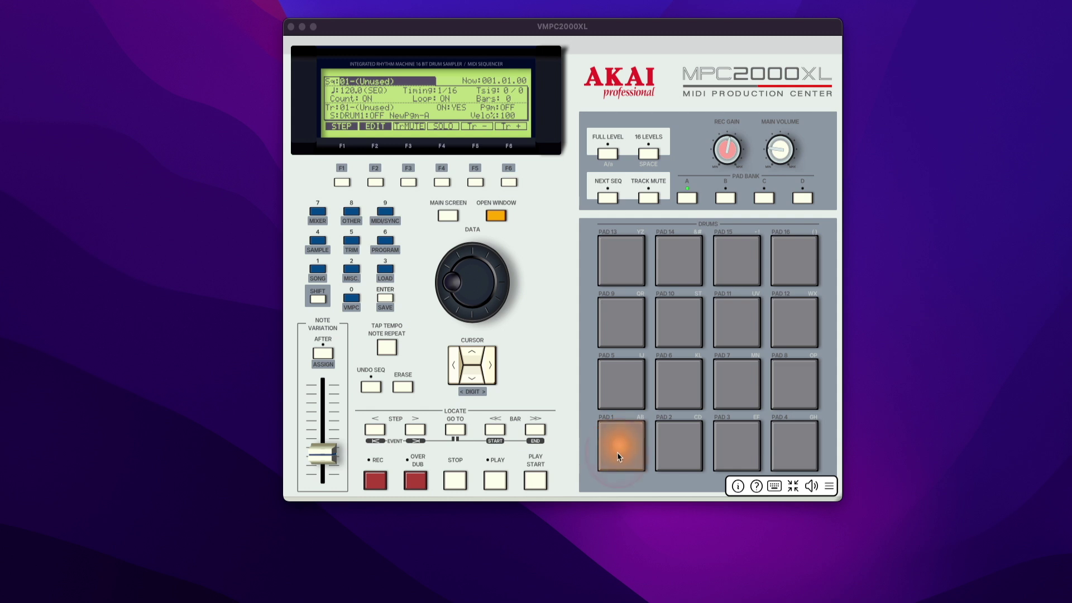
Play PADs 1–3, switch on Full Level, then replay them twice with the Z, X, C keys.
{"action": "left_click_drag", "start_coordinate": [619, 457], "coordinate": [674, 447]}
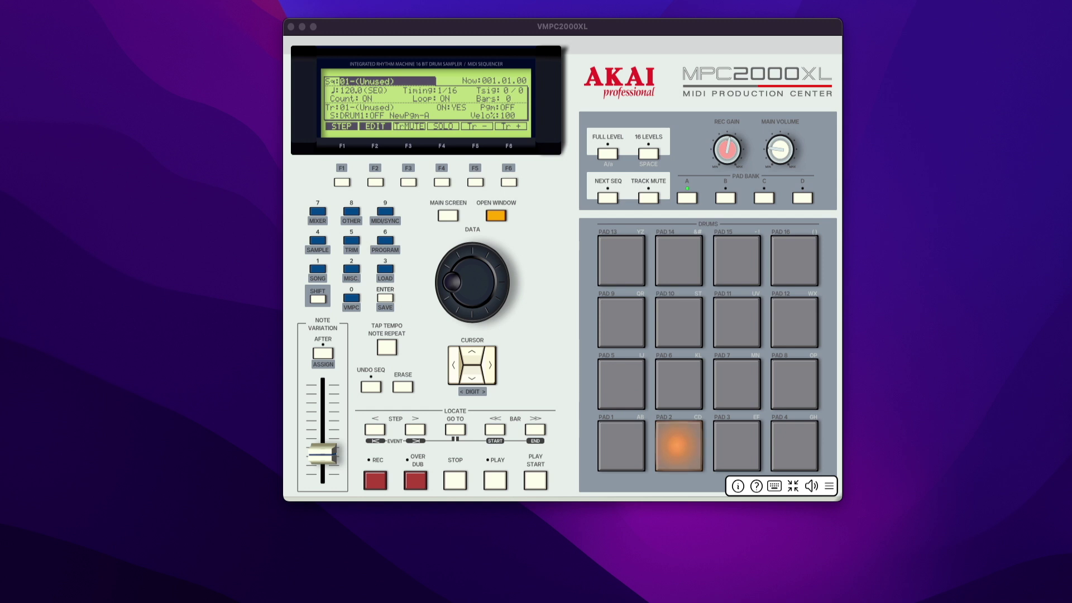
{"action": "left_click", "coordinate": [736, 445]}
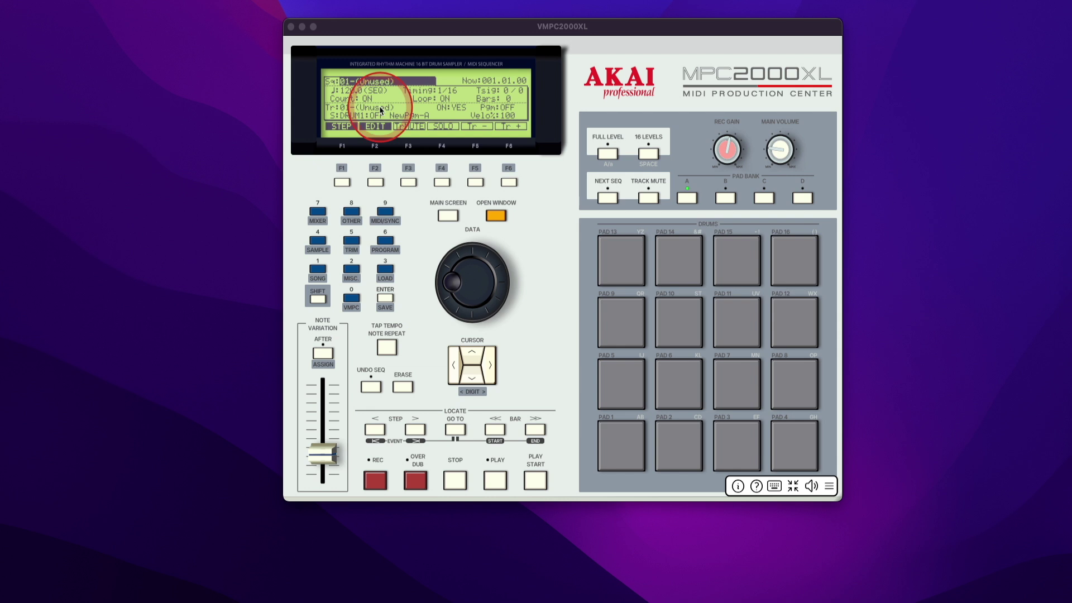
{"action": "left_click", "coordinate": [609, 155]}
{"action": "key", "text": "z"}
{"action": "key", "text": "x"}
{"action": "key", "text": "c"}
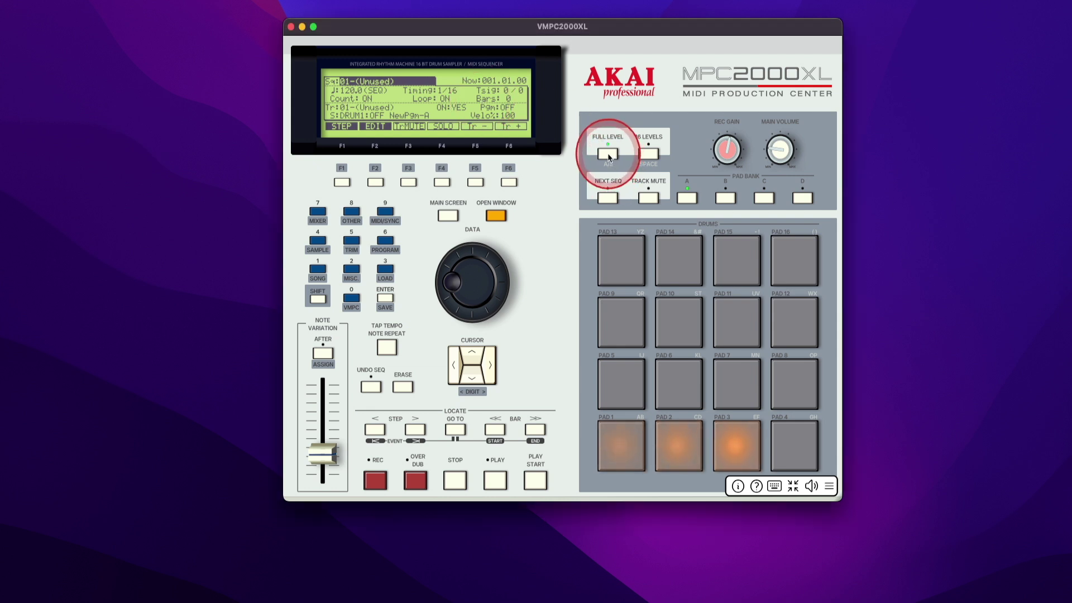
{"action": "key", "text": "z"}
{"action": "key", "text": "x"}
{"action": "key", "text": "c"}
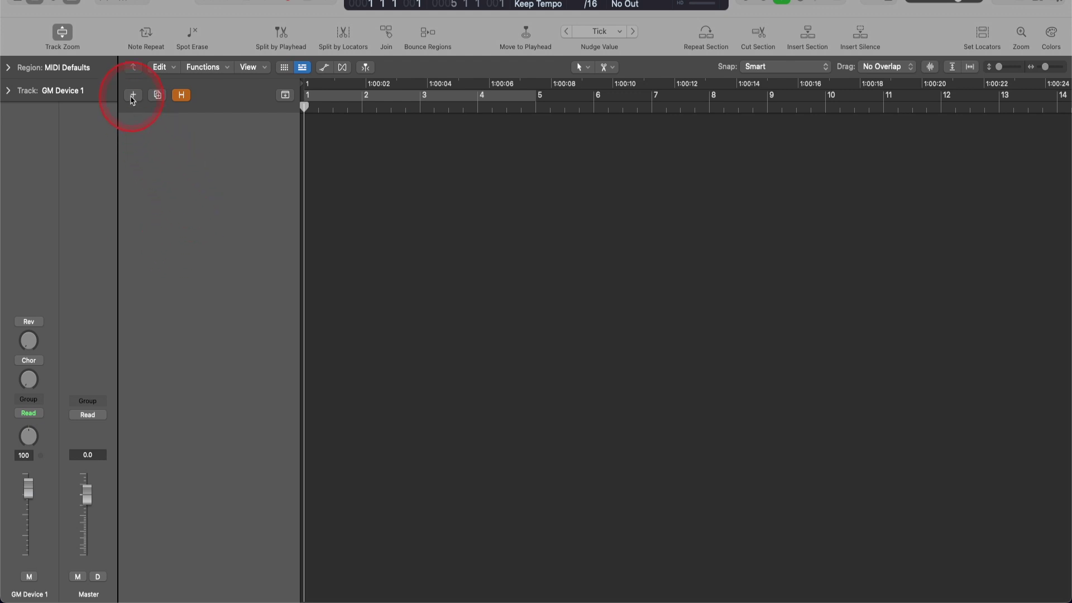
Create a new Software Instrument track.
{"action": "left_click", "coordinate": [133, 97]}
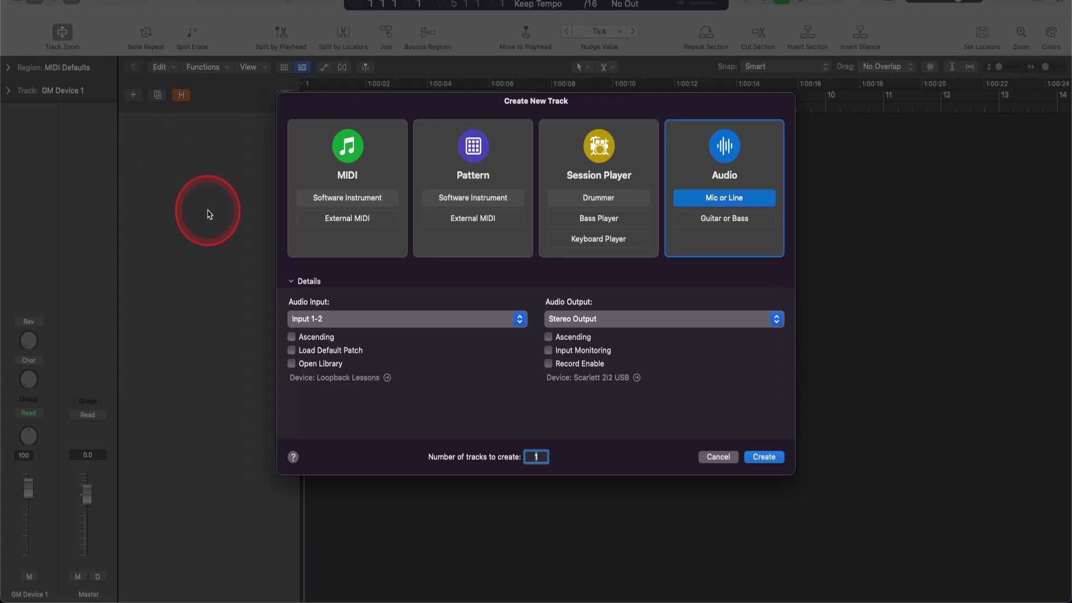
{"action": "left_click", "coordinate": [346, 149]}
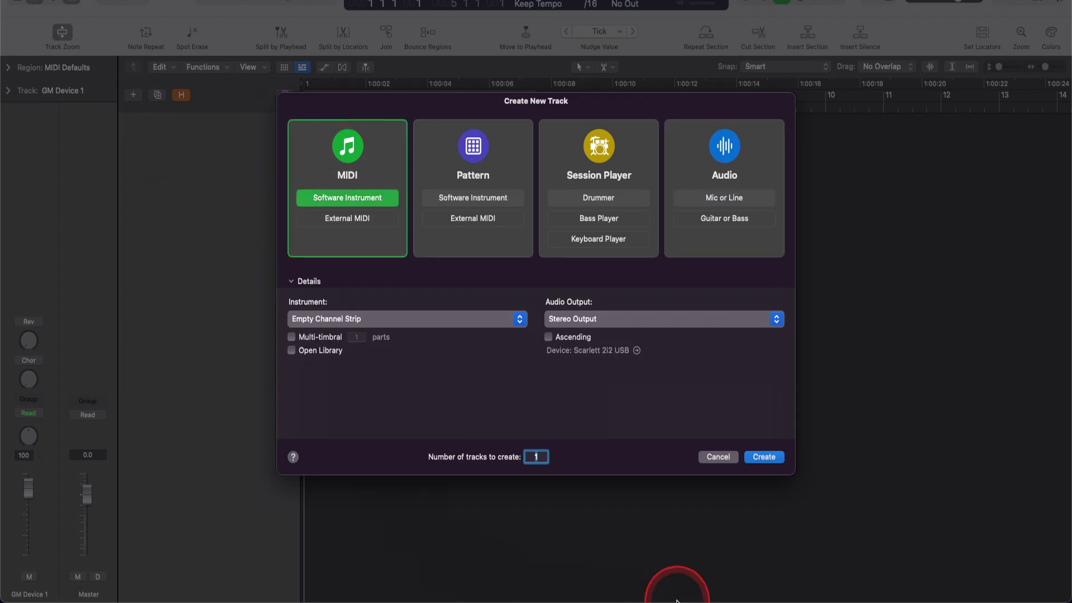
{"action": "left_click", "coordinate": [763, 457]}
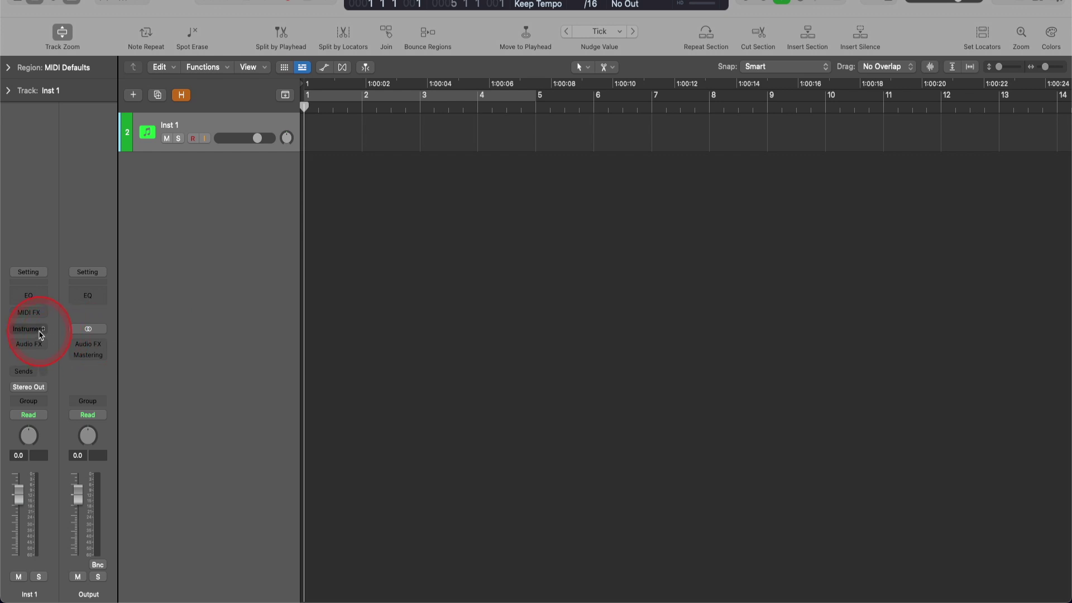
Load VMPC2000XL AUv3 in stereo into Inst 1's instrument slot.
{"action": "left_click", "coordinate": [29, 329]}
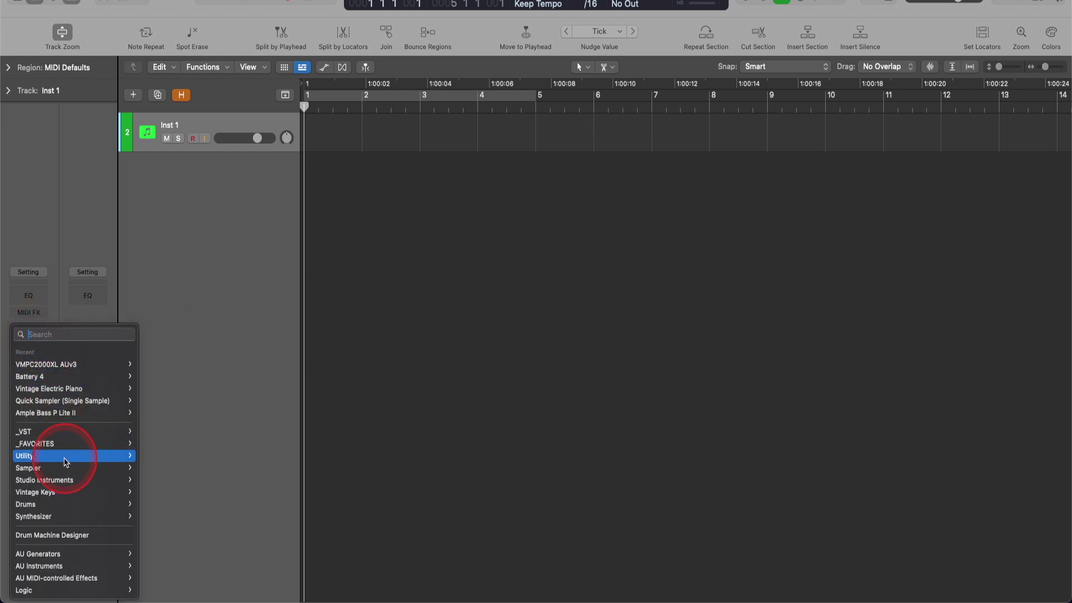
{"action": "mouse_move", "coordinate": [89, 565]}
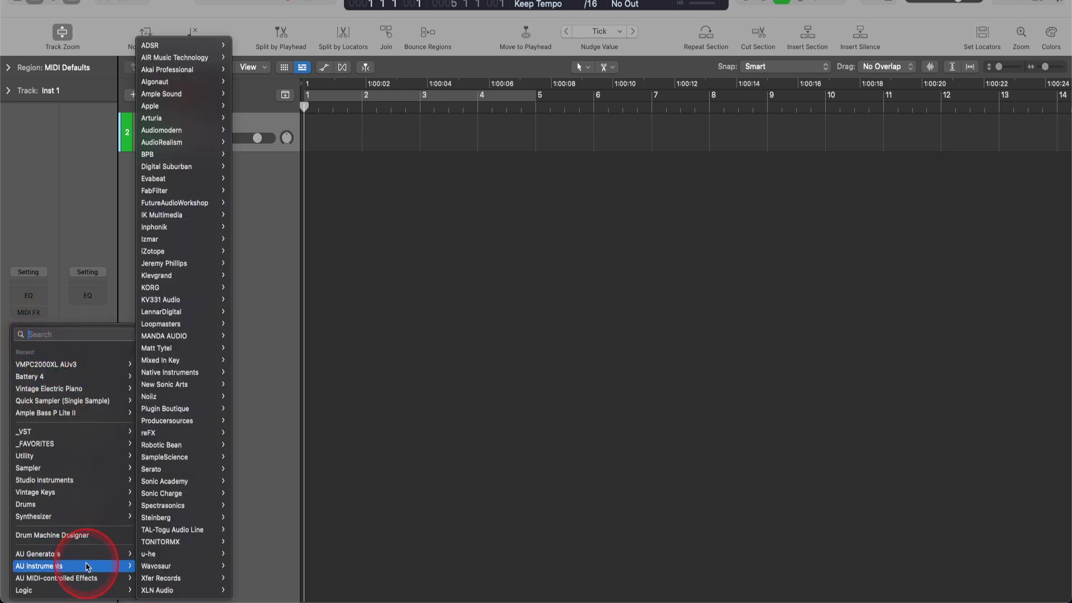
{"action": "mouse_move", "coordinate": [160, 244]}
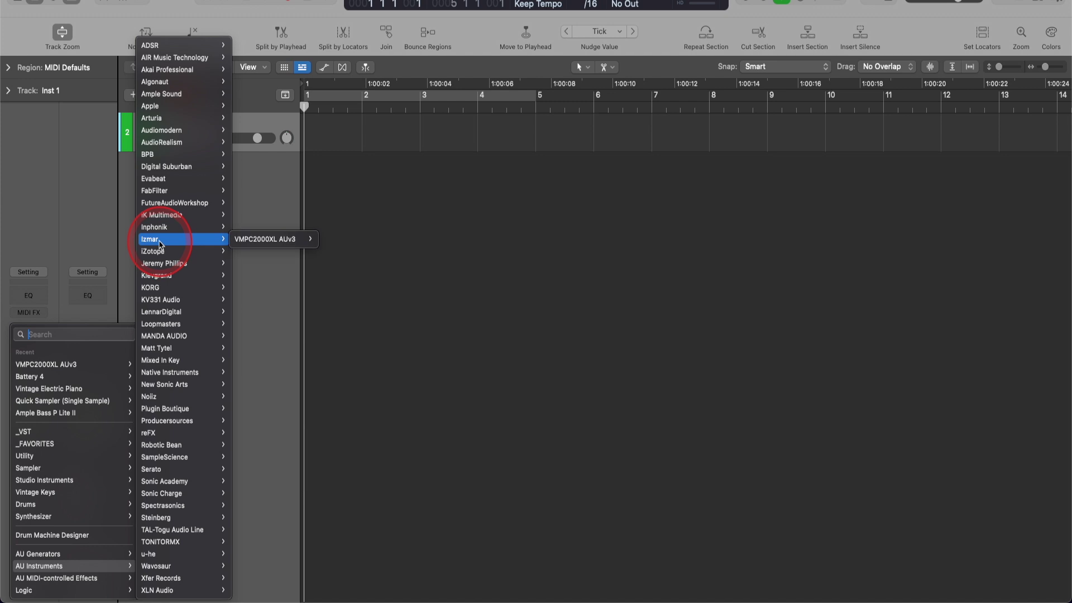
{"action": "mouse_move", "coordinate": [254, 245]}
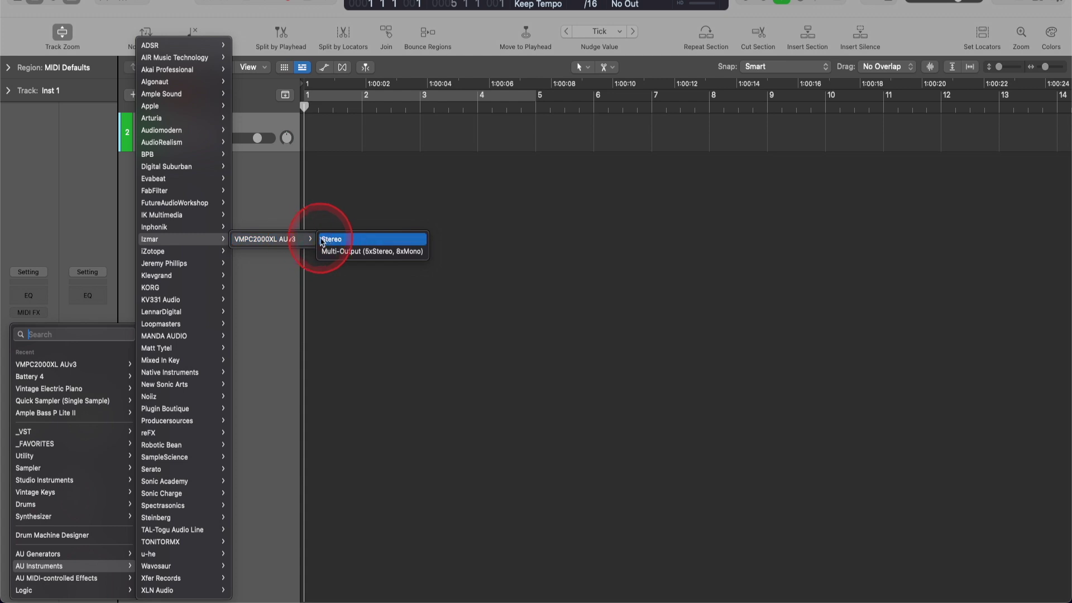
{"action": "left_click", "coordinate": [328, 241]}
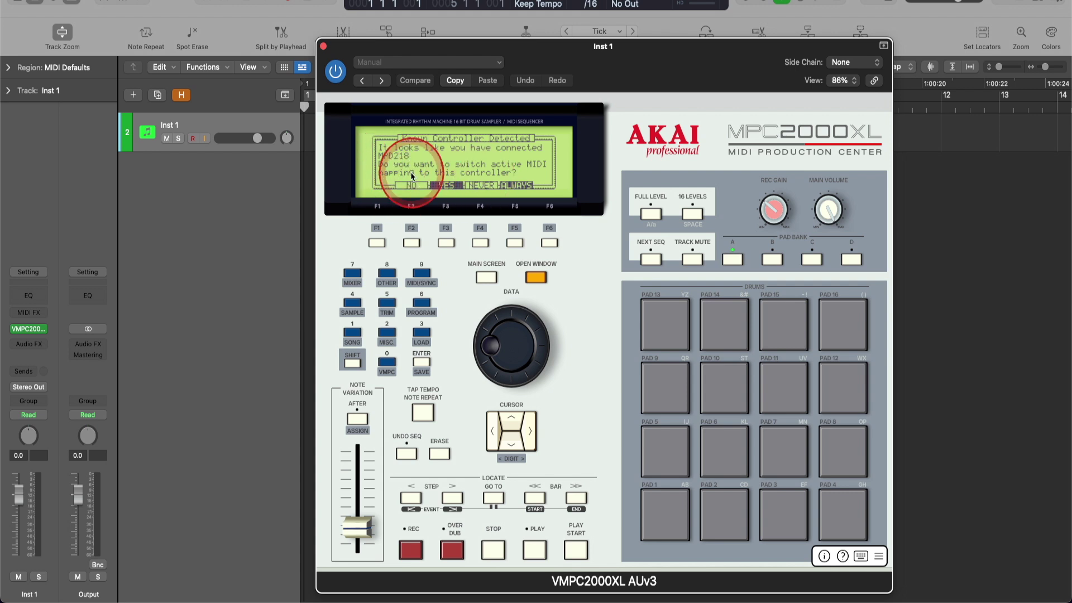
Dismiss the controller prompt and drop Kick Perc 2 SSO.wav from the Browser onto PAD 1.
{"action": "left_click", "coordinate": [446, 243]}
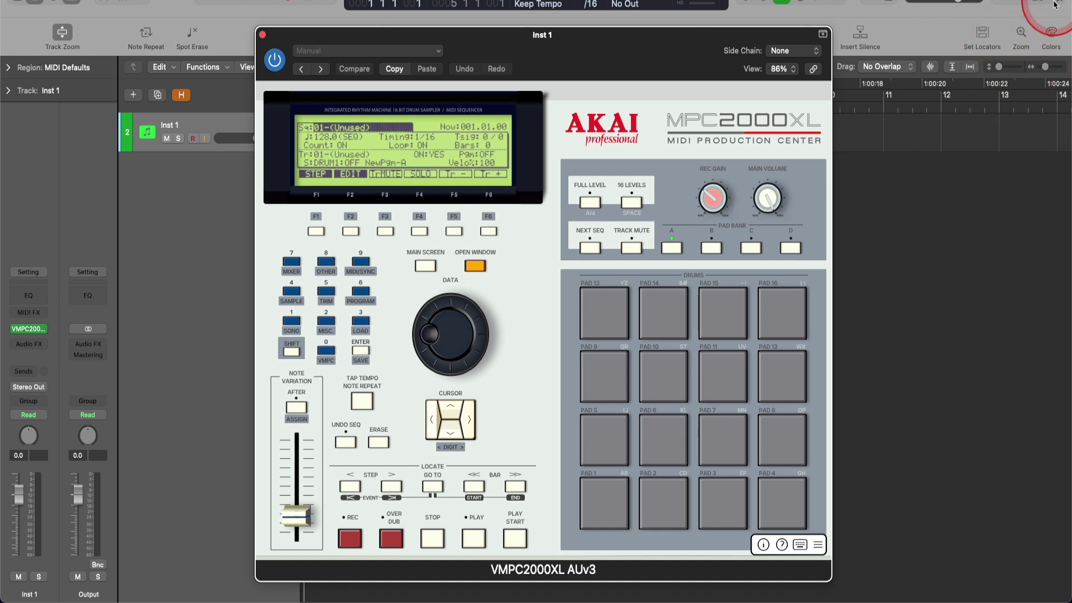
{"action": "left_click", "coordinate": [1055, 5]}
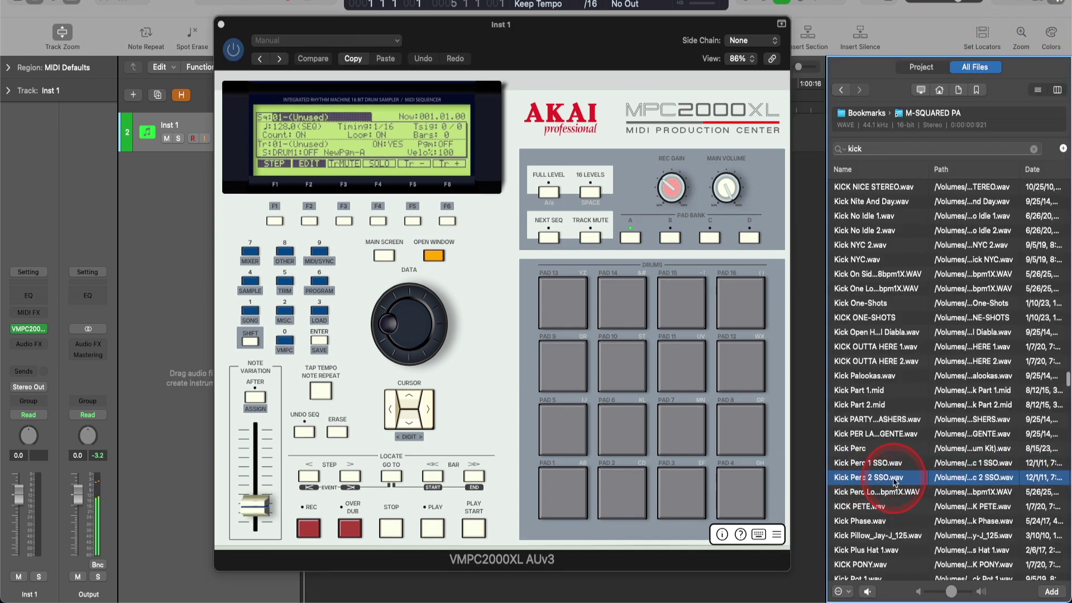
{"action": "left_click_drag", "start_coordinate": [880, 481], "coordinate": [564, 494]}
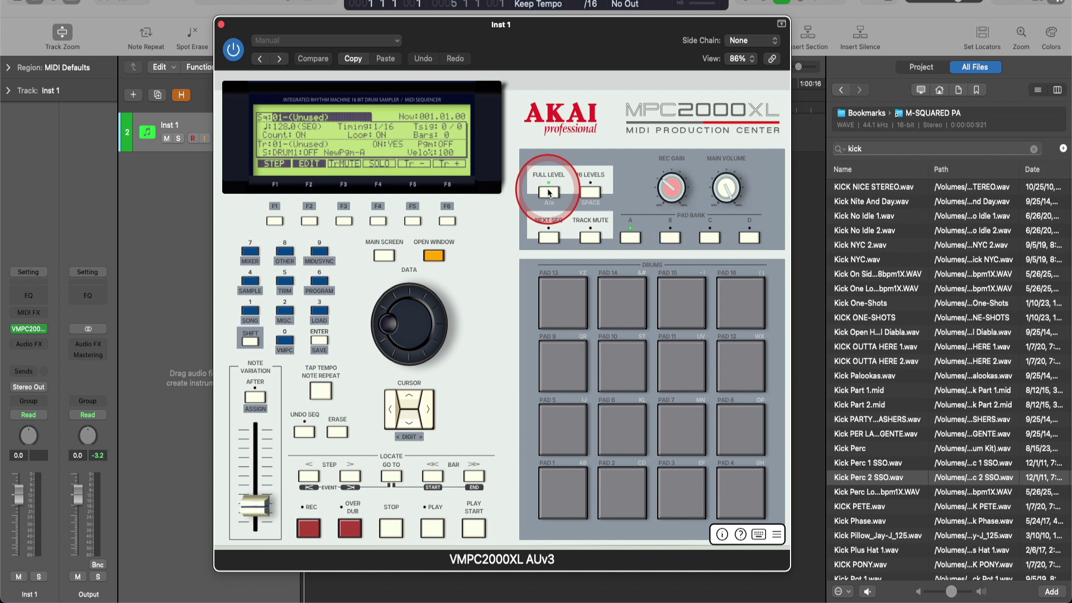
Turn on Full Level, audition the kick, and load 01 snare 01.wav onto PAD 2.
{"action": "left_click", "coordinate": [549, 193]}
{"action": "key", "text": "a"}
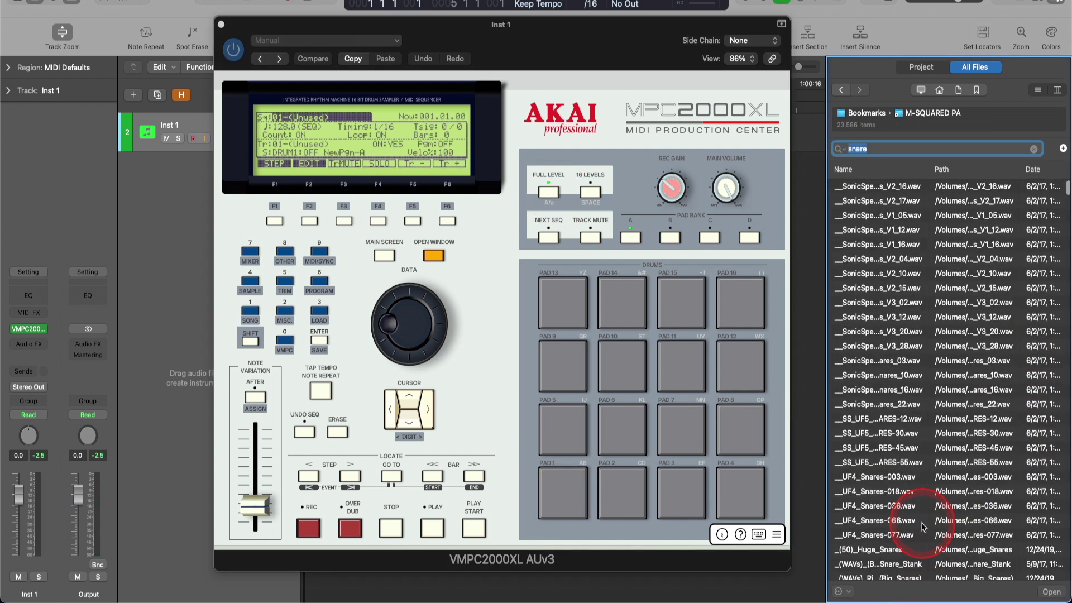
{"action": "left_click_drag", "start_coordinate": [876, 393], "coordinate": [622, 495]}
{"action": "left_click", "coordinate": [623, 497]}
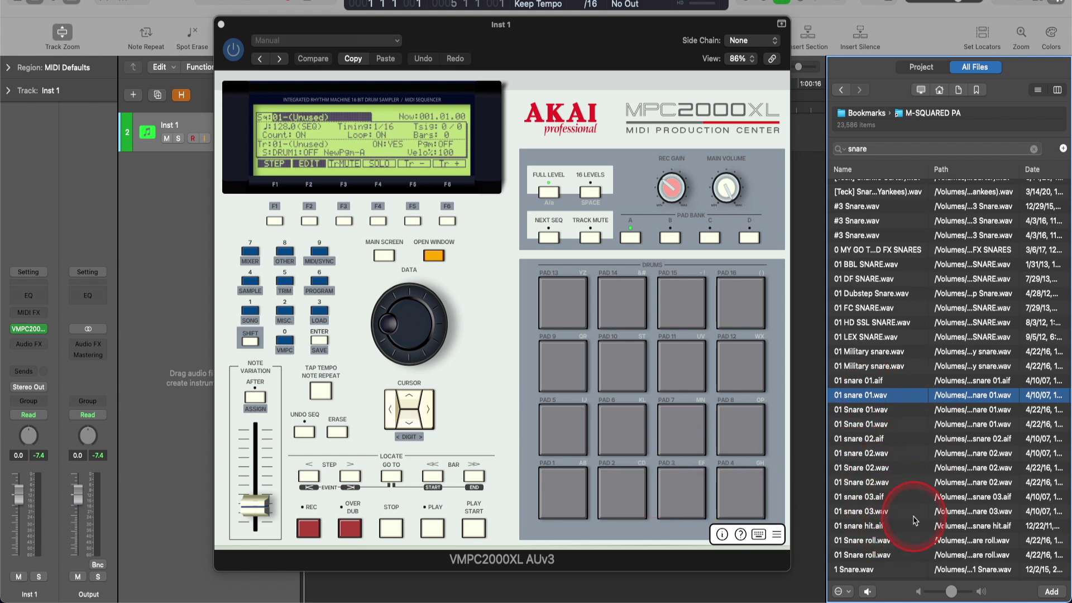
Search the Browser for 'hat' and drop _HiHat_Open_07.wav onto PAD 3.
{"action": "type", "text": "hat"}
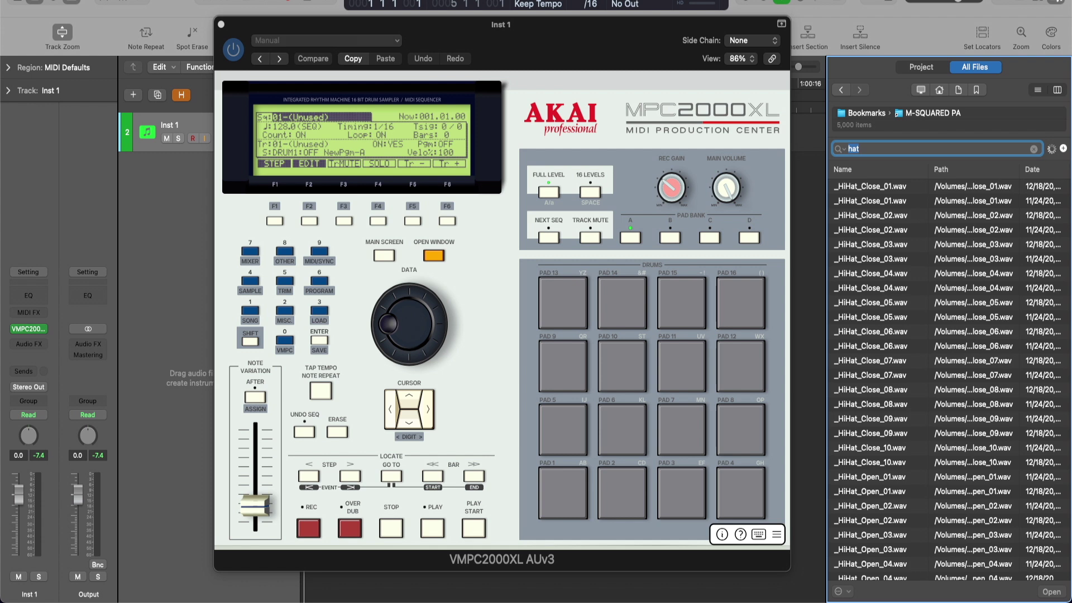
{"action": "scroll", "coordinate": [871, 442], "scroll_direction": "down", "scroll_amount": 5}
{"action": "left_click", "coordinate": [871, 491]}
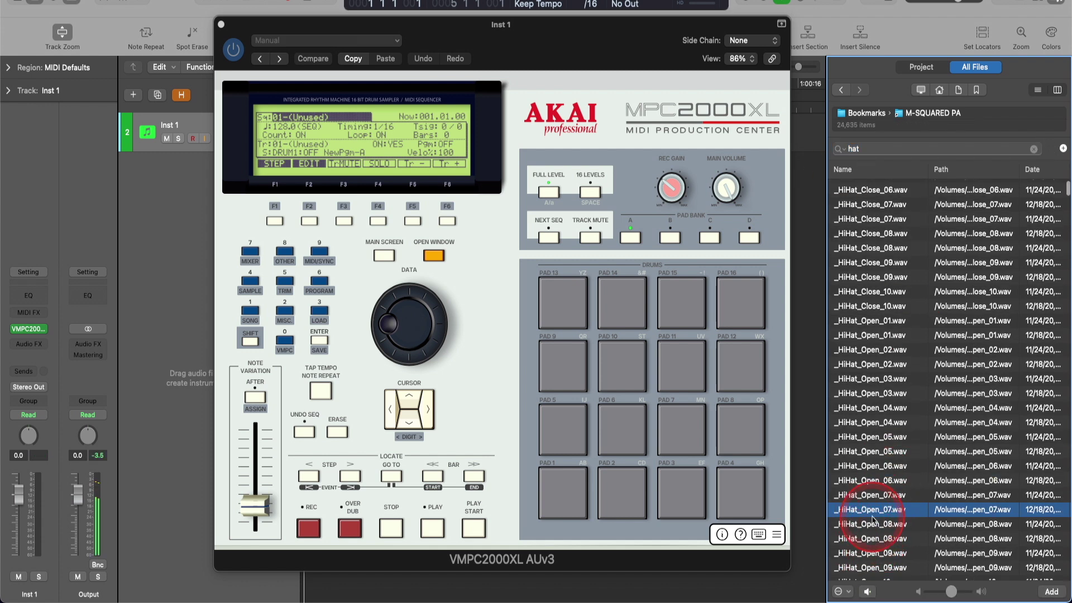
{"action": "left_click_drag", "start_coordinate": [874, 519], "coordinate": [676, 500]}
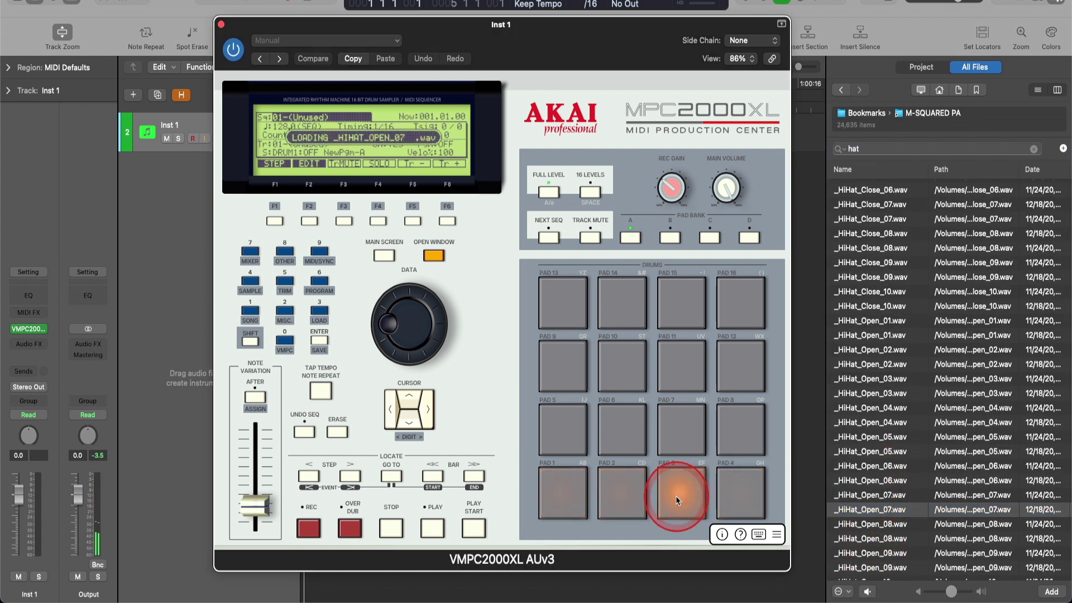
Play the kick, snare and hi-hat on PADs 1–3 in turn.
{"action": "key", "text": "z"}
{"action": "key", "text": "x"}
{"action": "key", "text": "c"}
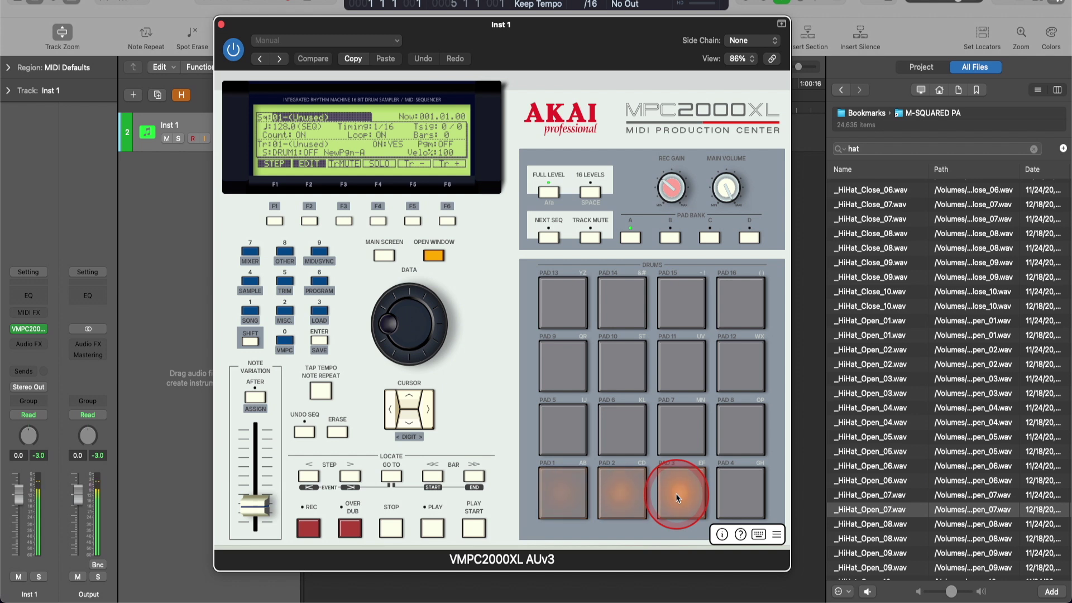
{"action": "key", "text": "z"}
{"action": "key", "text": "x"}
{"action": "left_click", "coordinate": [677, 498]}
{"action": "key", "text": "x"}
{"action": "key", "text": "z"}
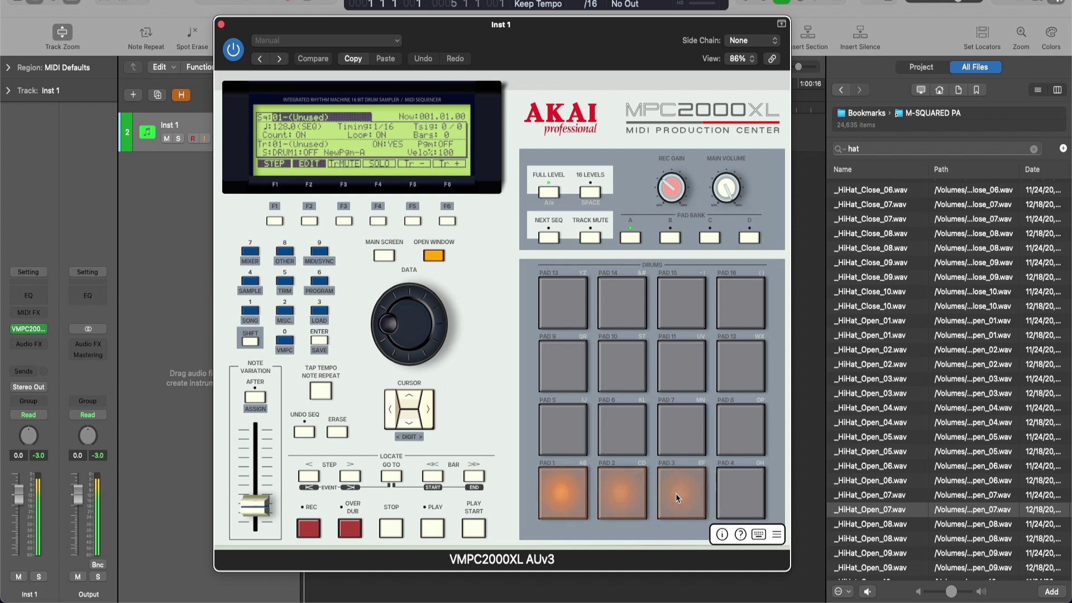
{"action": "left_click", "coordinate": [677, 498]}
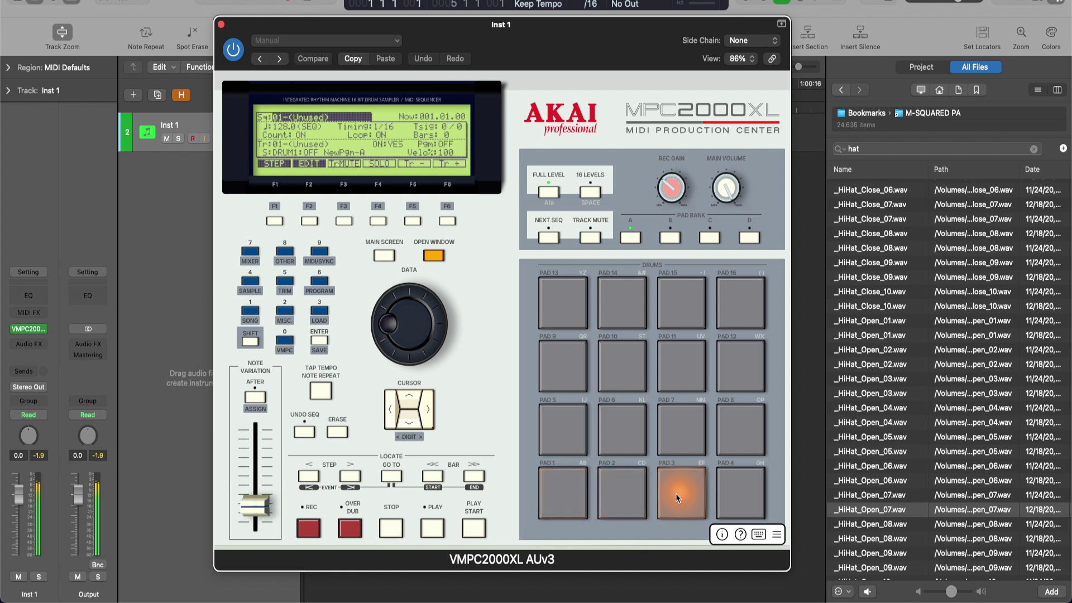